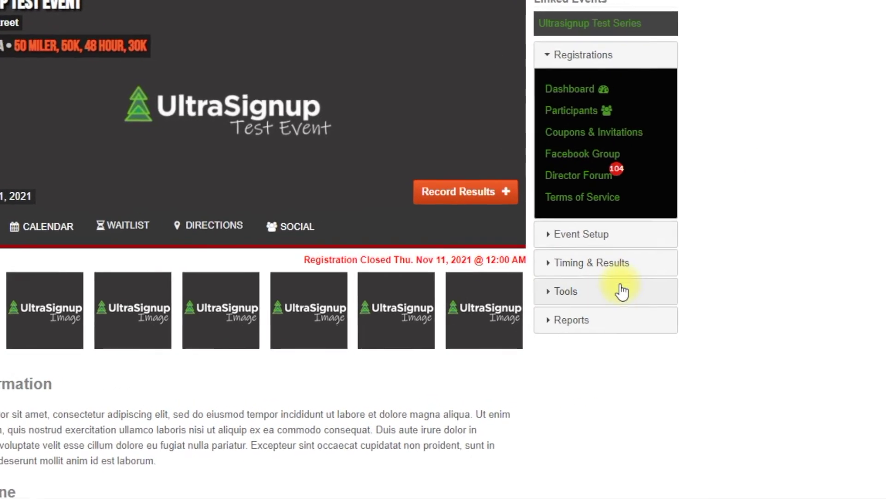
# Reset the Test Event timing configuration from the Apple iOS access-code page under Timing Software.
pyautogui.click(592, 263)
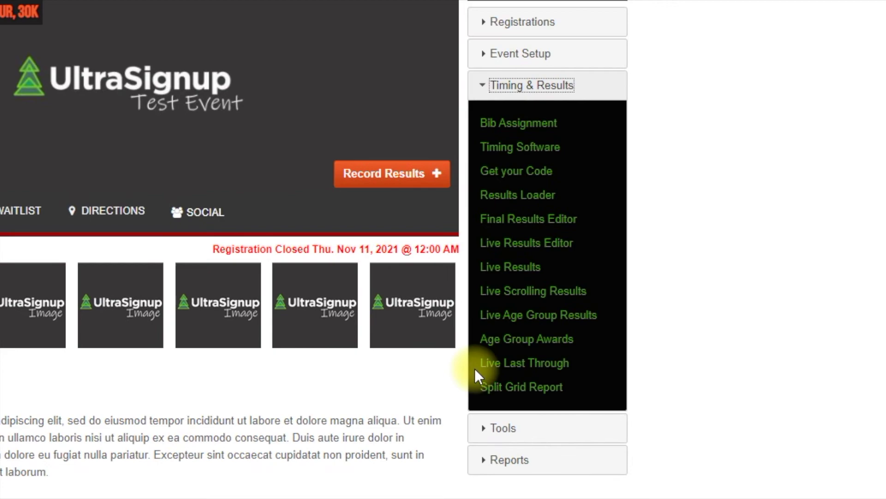
pyautogui.click(516, 170)
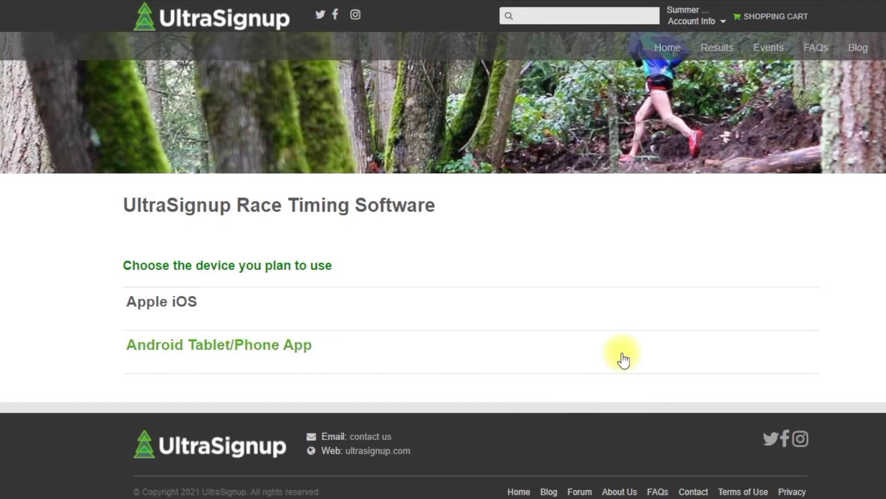
pyautogui.click(181, 303)
pyautogui.scroll(-5, 461, 366)
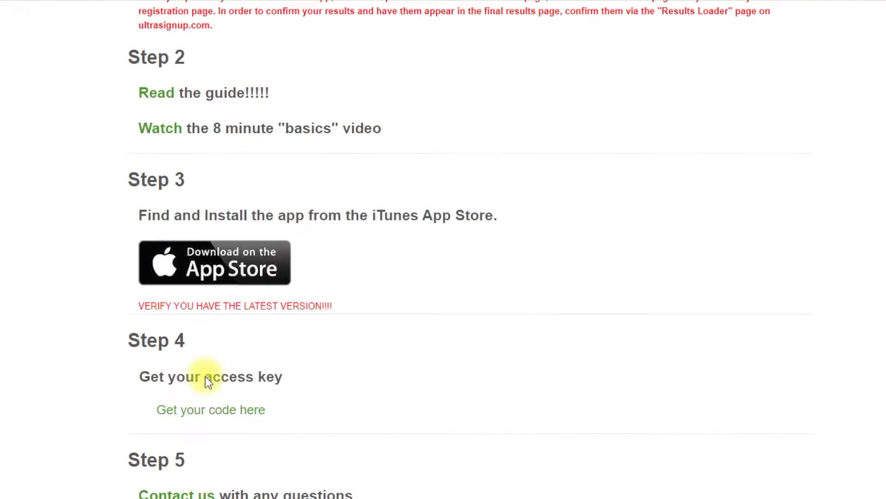
pyautogui.click(180, 410)
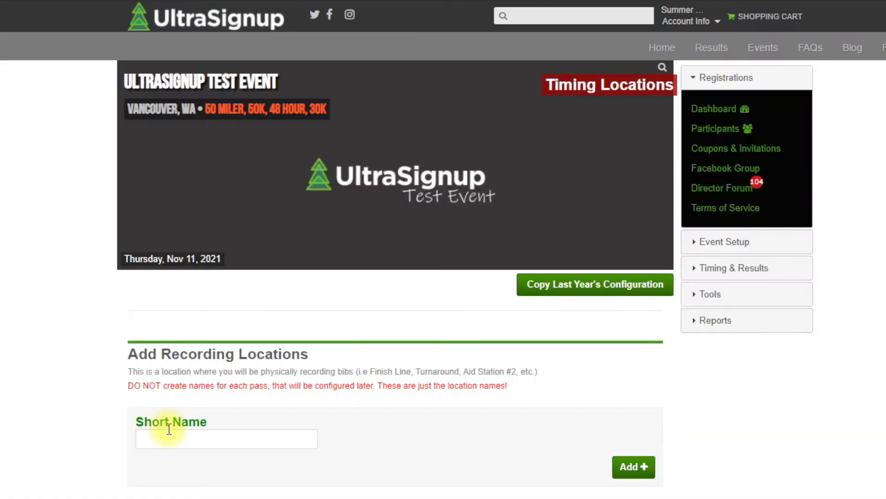
pyautogui.scroll(-2, 743, 485)
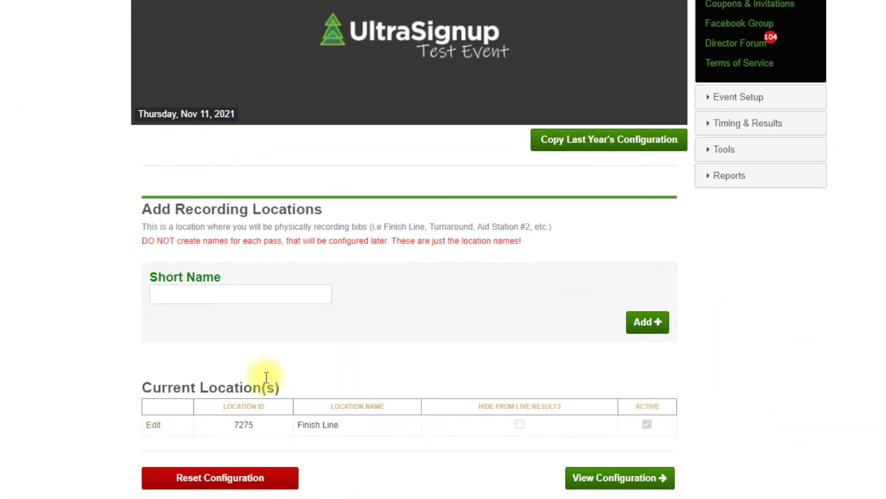
pyautogui.click(230, 474)
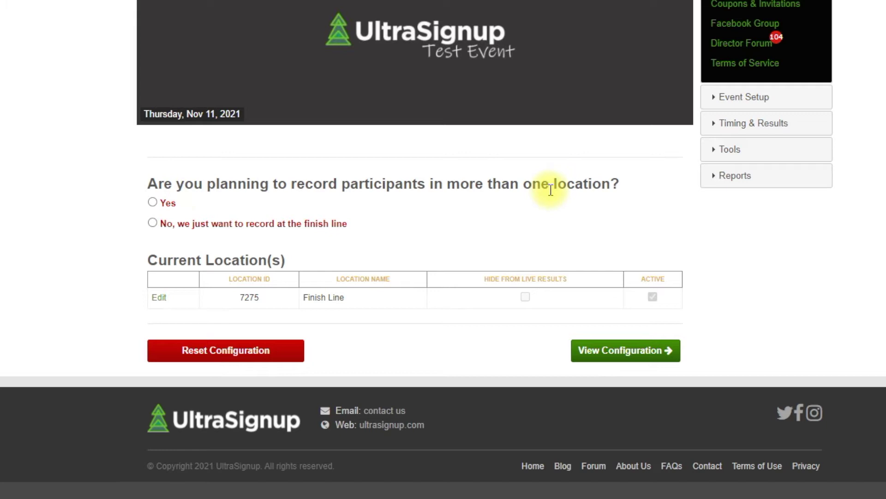
# Record at the finish line only, with the 30k and 50 Miler passing once.
pyautogui.click(152, 223)
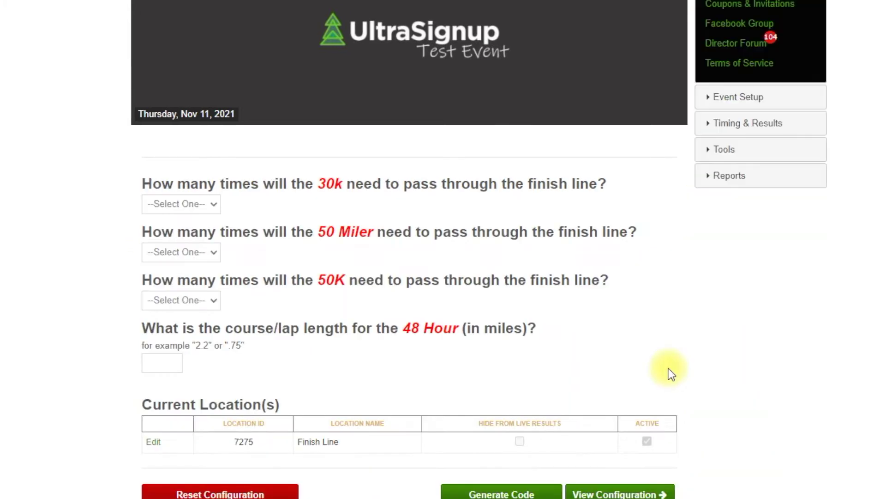
pyautogui.click(178, 204)
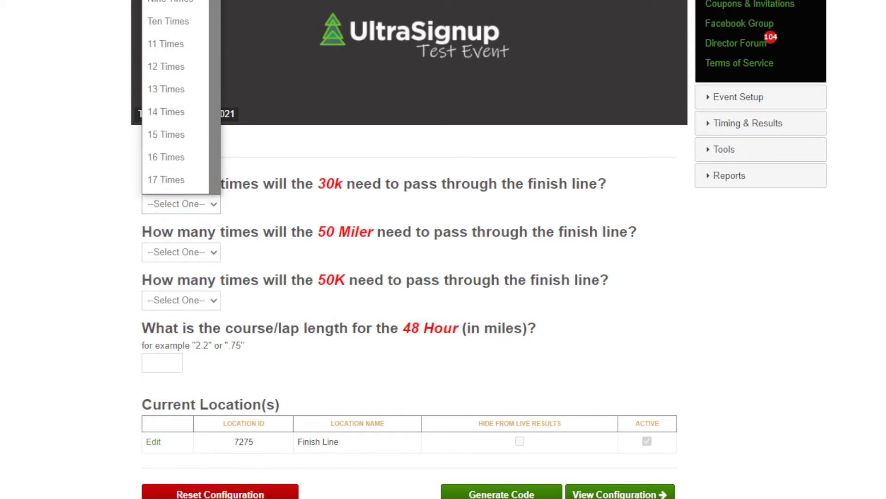
pyautogui.click(166, 6)
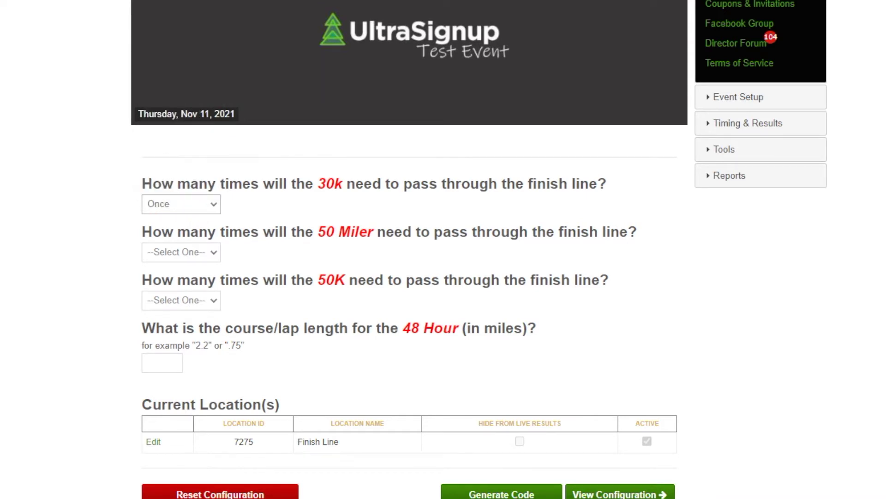
pyautogui.click(181, 252)
pyautogui.click(166, 6)
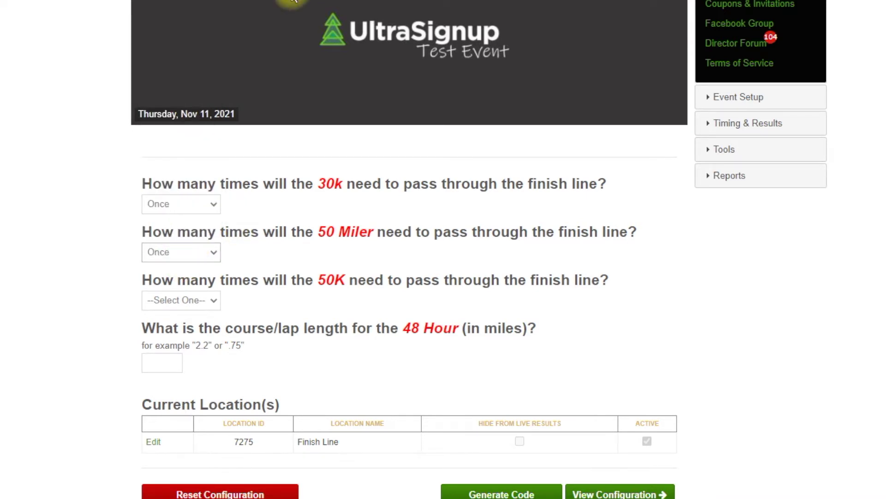
# Set the 50K to three passes and the 48 Hour lap to 5 miles, then generate codes.
pyautogui.click(180, 299)
pyautogui.scroll(-1, 179, 279)
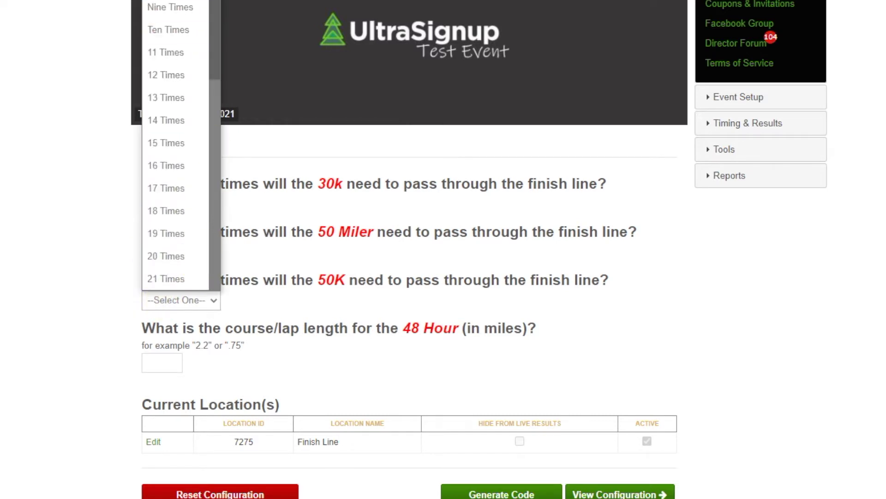
pyautogui.click(166, 52)
pyautogui.scroll(-2, 385, 388)
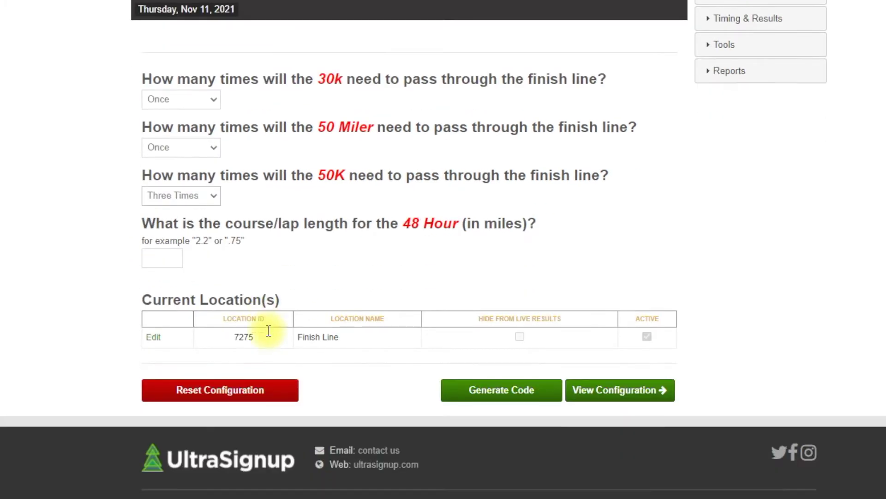
pyautogui.click(162, 255)
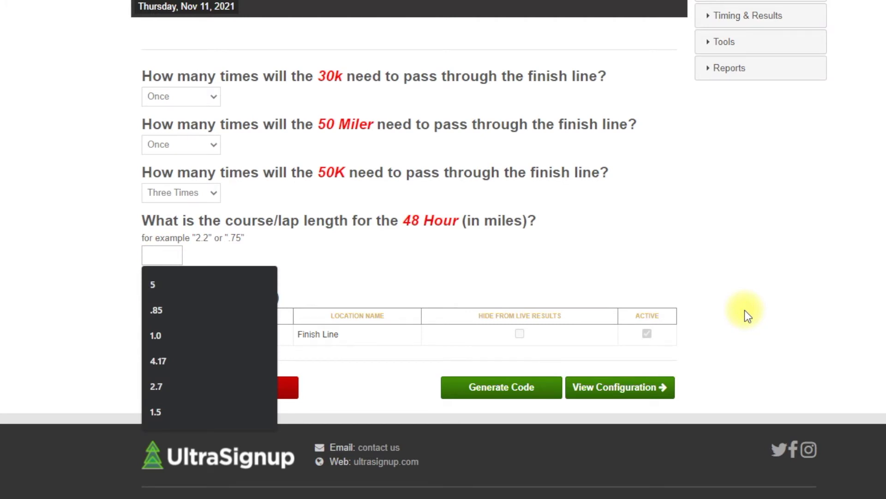
pyautogui.write('5')
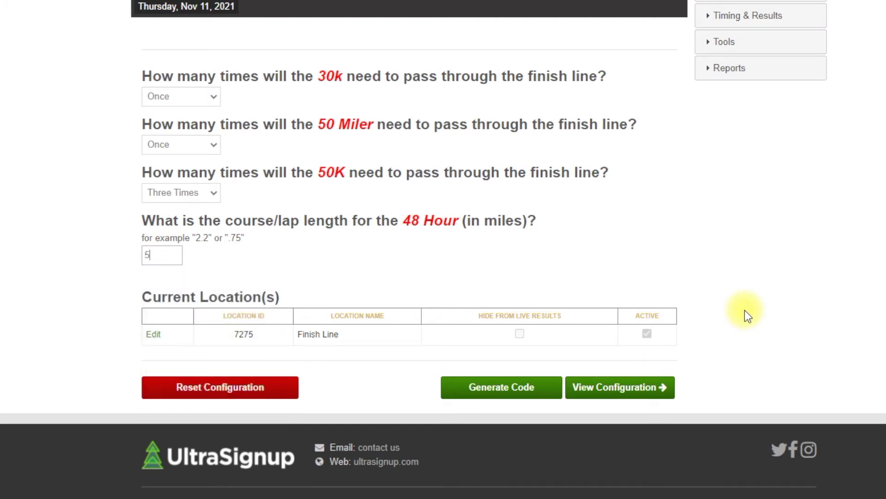
pyautogui.click(483, 390)
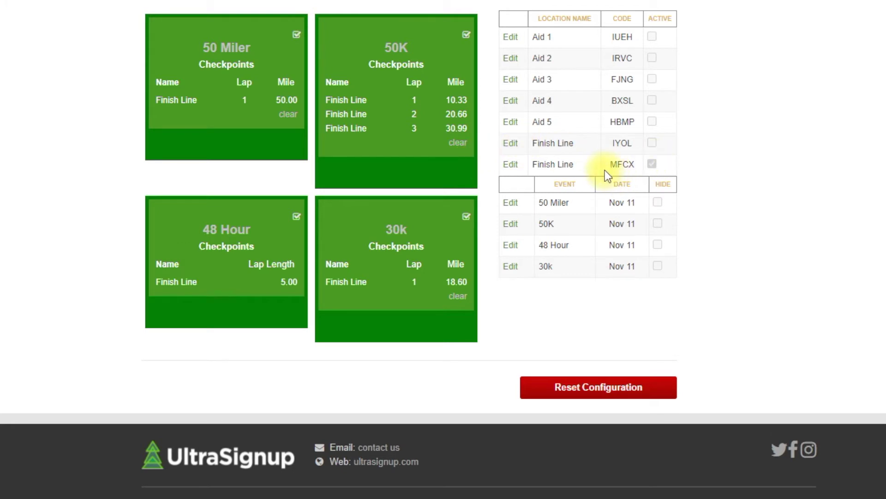
# Copy the MFCX Finish Line code to open the race timer.
pyautogui.moveTo(609, 167); pyautogui.dragTo(637, 168)
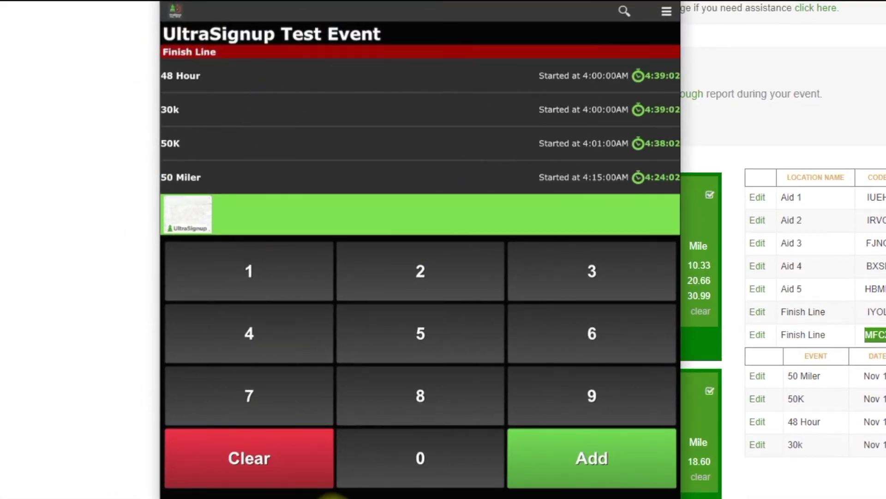
# Switch the race timer from Key Pad to Bib Tap through the menu.
pyautogui.click(622, 12)
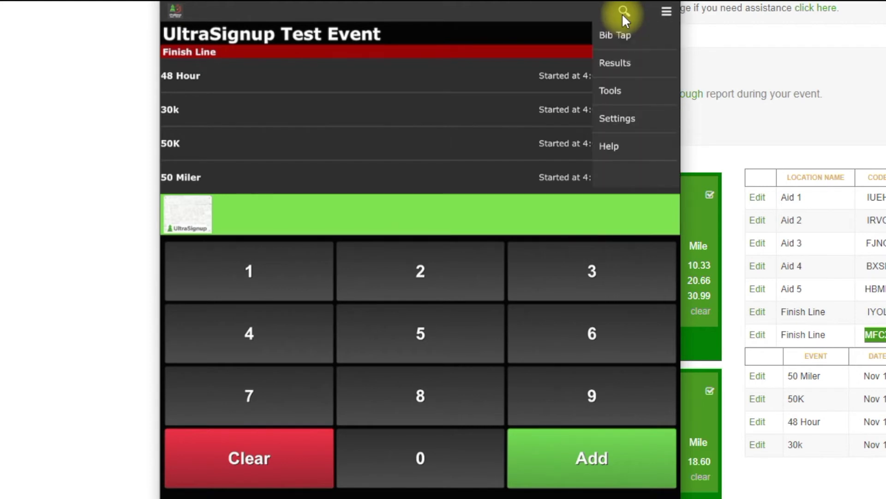
pyautogui.click(624, 33)
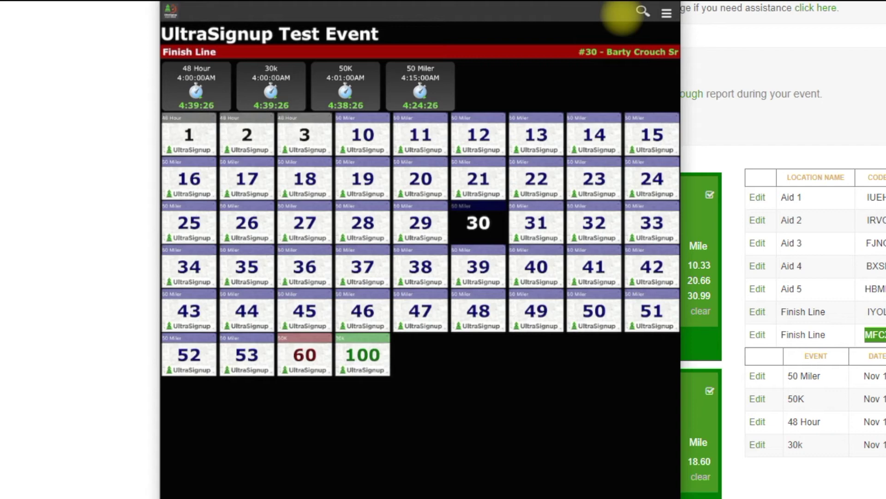
# Record the first three laps for 48 Hour bibs 3, 2 and 1.
pyautogui.click(305, 135)
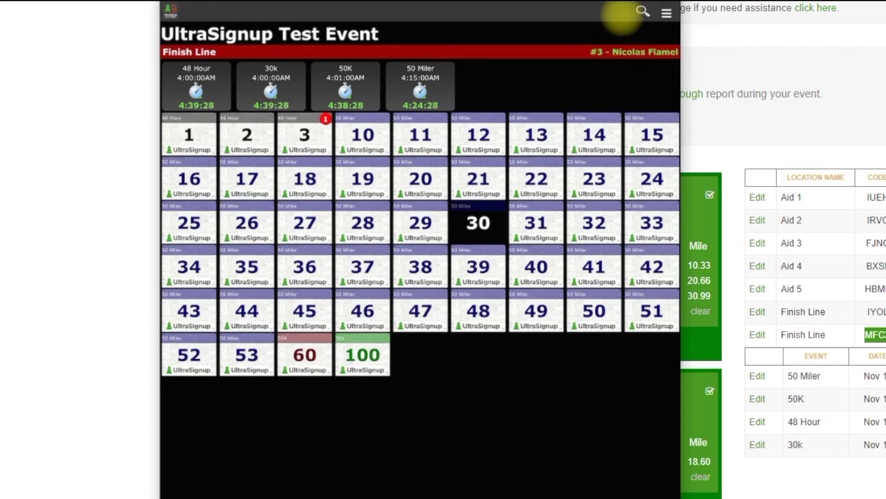
pyautogui.click(247, 135)
pyautogui.click(189, 134)
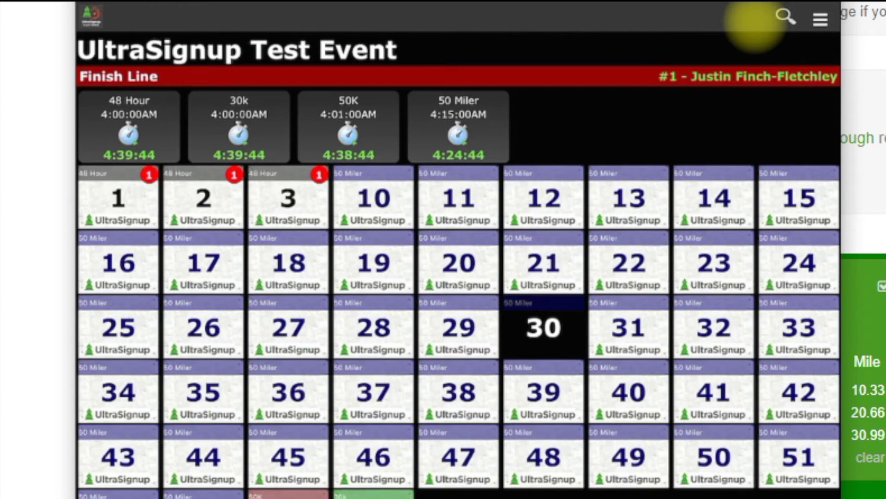
pyautogui.click(288, 200)
pyautogui.click(203, 200)
pyautogui.click(119, 200)
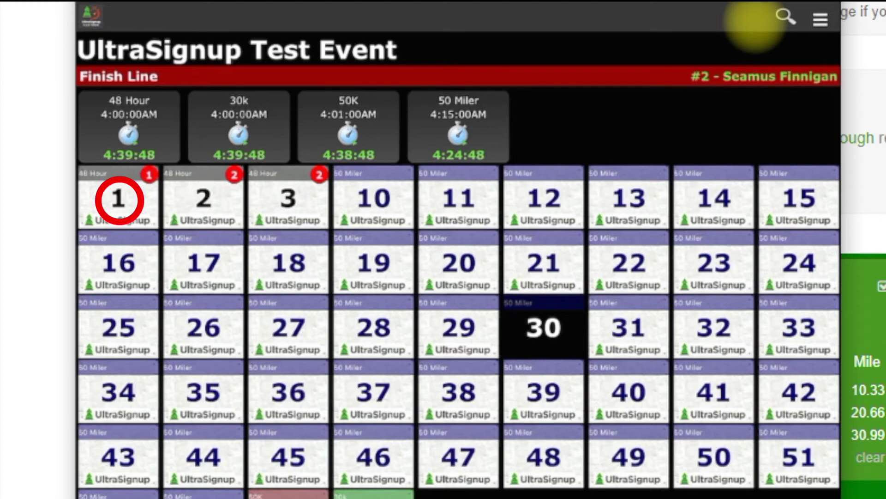
pyautogui.click(288, 200)
pyautogui.click(203, 199)
pyautogui.click(119, 200)
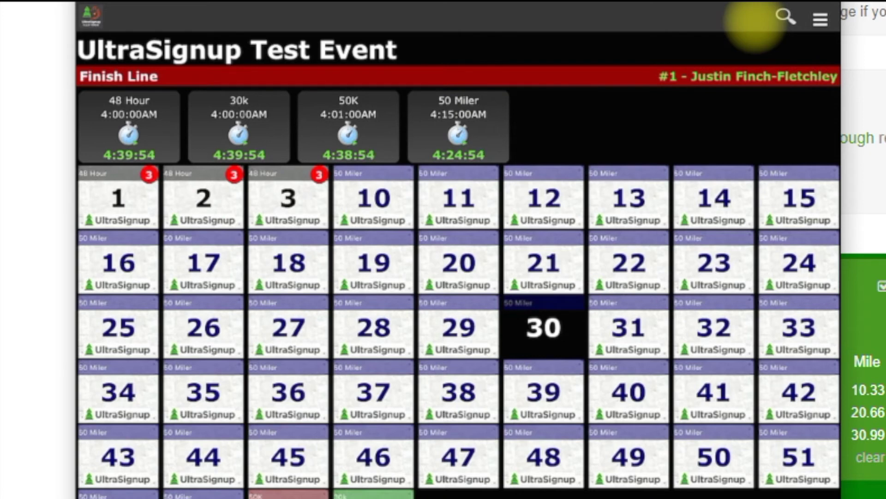
# Record the fourth and fifth laps for bibs 1, 2 and 3.
pyautogui.click(118, 200)
pyautogui.click(202, 199)
pyautogui.click(288, 199)
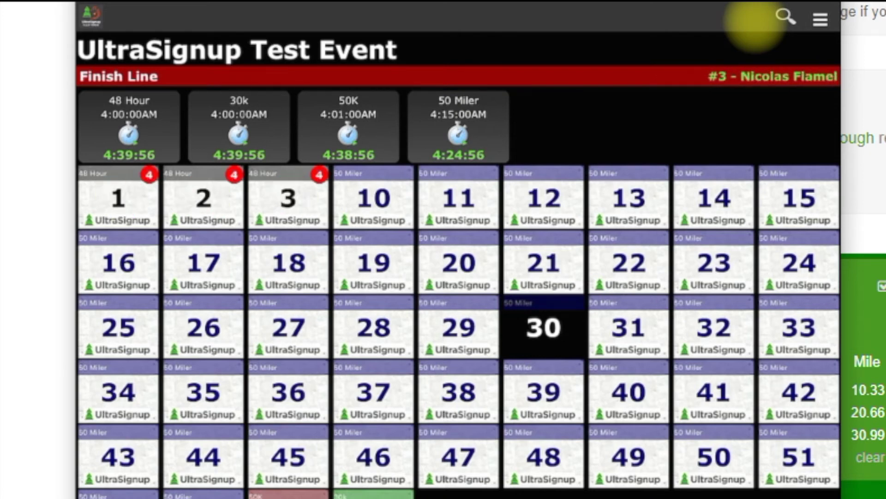
pyautogui.click(288, 200)
pyautogui.click(203, 200)
pyautogui.click(119, 200)
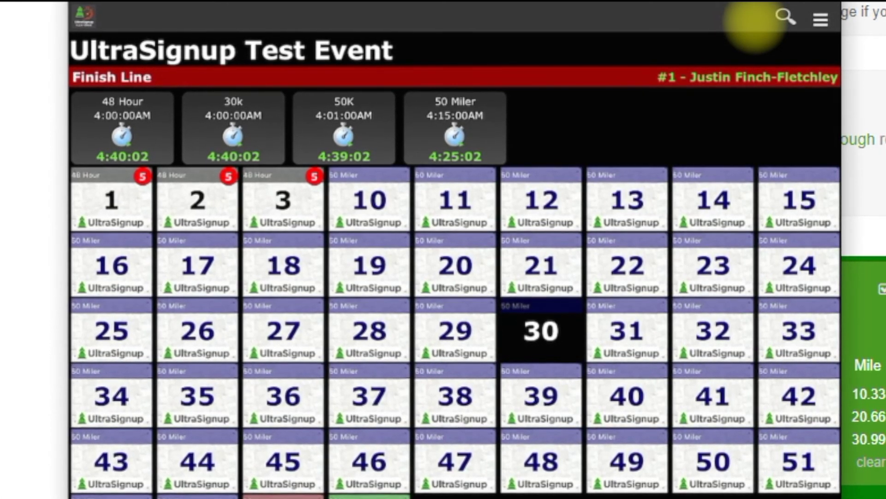
# Switch back to Key Pad and log bib 1's sixth lap, reaching 30.0 miles.
pyautogui.click(821, 19)
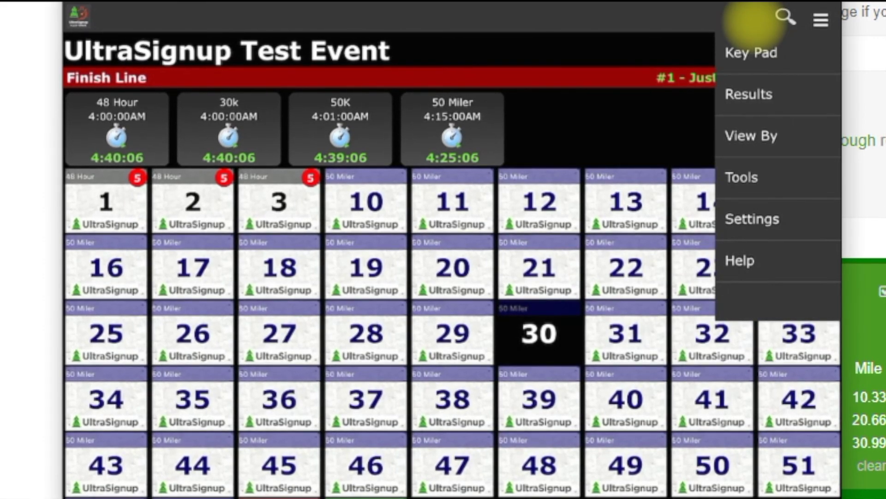
pyautogui.click(751, 52)
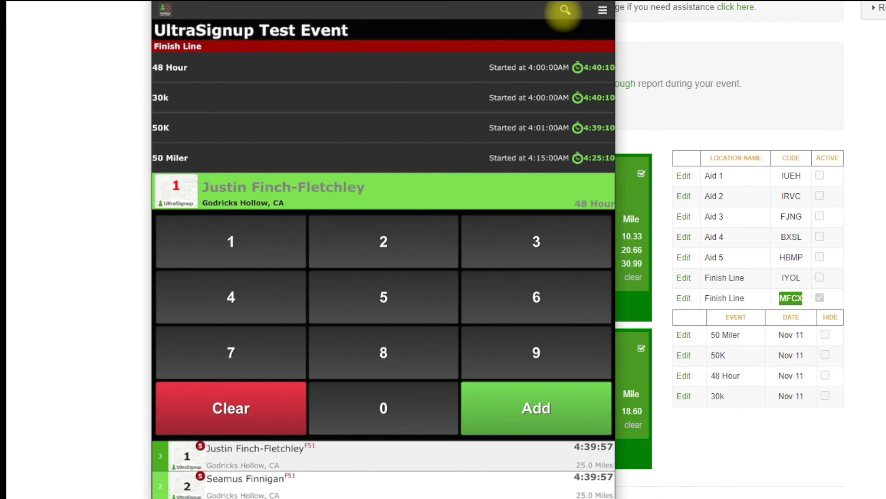
pyautogui.press('Return')
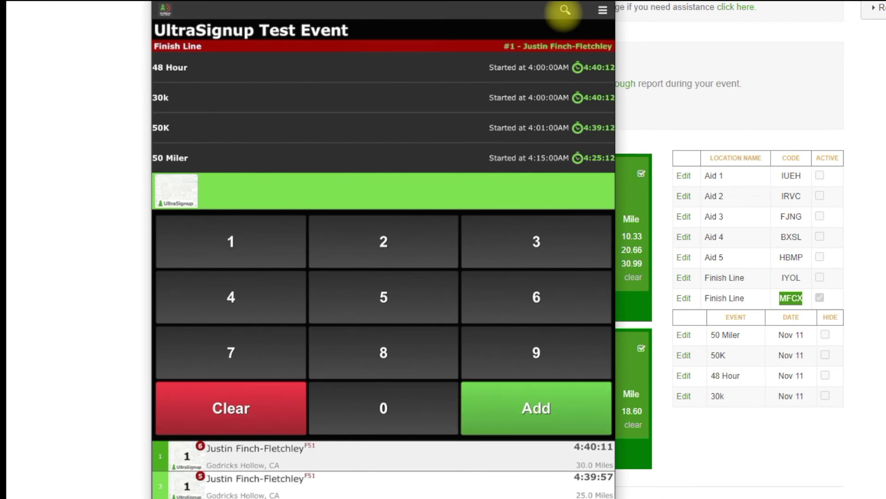